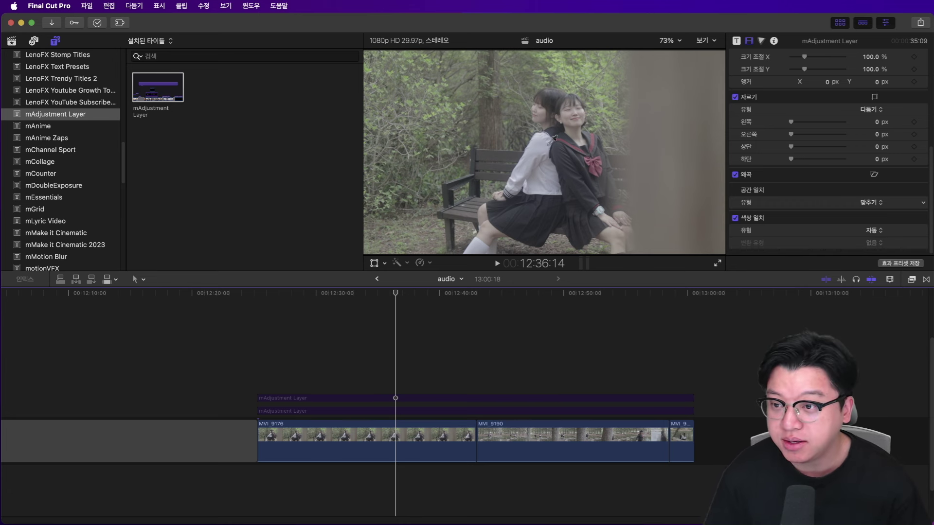
- Delete the two old adjustment layers and place a new mAdjustment Layer above MVI_9176, extended to the end of the last clip
drag(402, 371, 403, 408)
key(Delete)
drag(156, 101, 265, 410)
drag(380, 410, 693, 410)
- Raise the adjustment layer's Color Board saturation for the highlights, set the midtones to 73% and the shadows to 46%
click(761, 41)
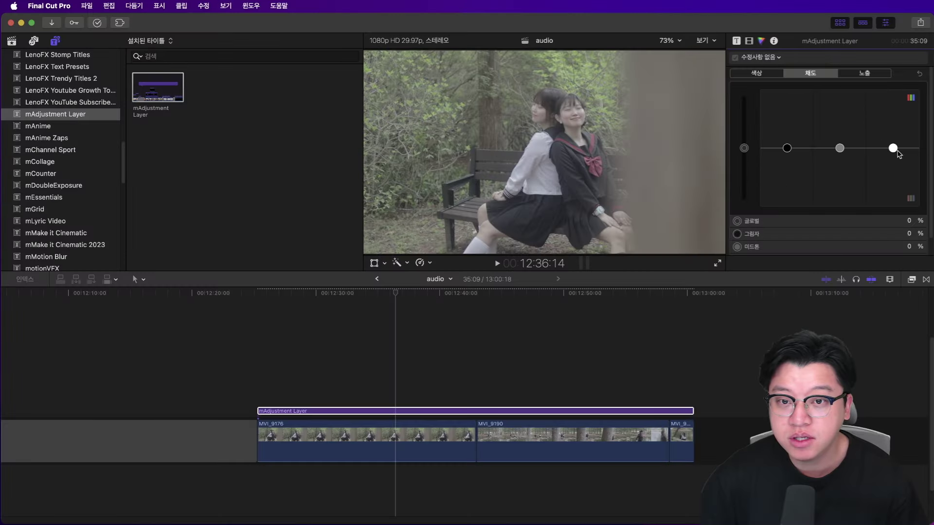
drag(897, 151, 896, 116)
drag(840, 149, 840, 105)
drag(788, 147, 787, 119)
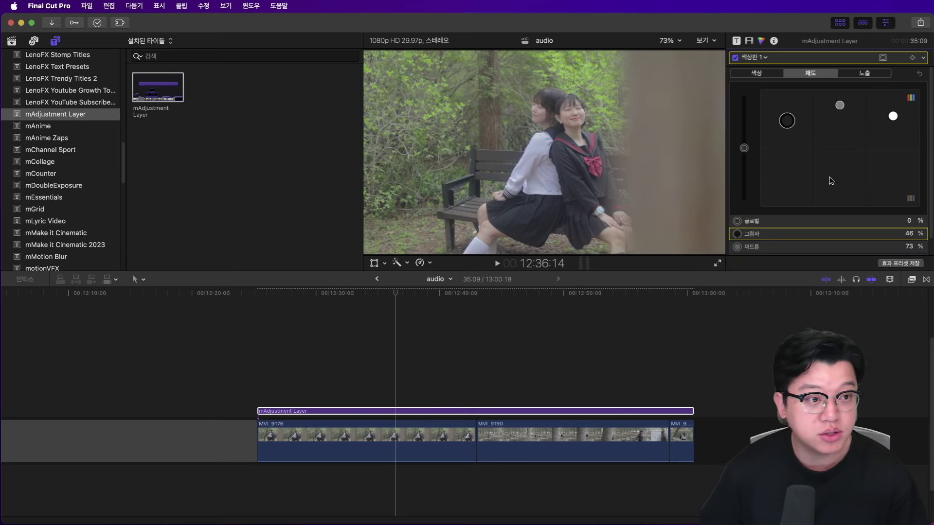
- Stack a second mAdjustment Layer above the first one and extend it to the end of the clips
click(399, 411)
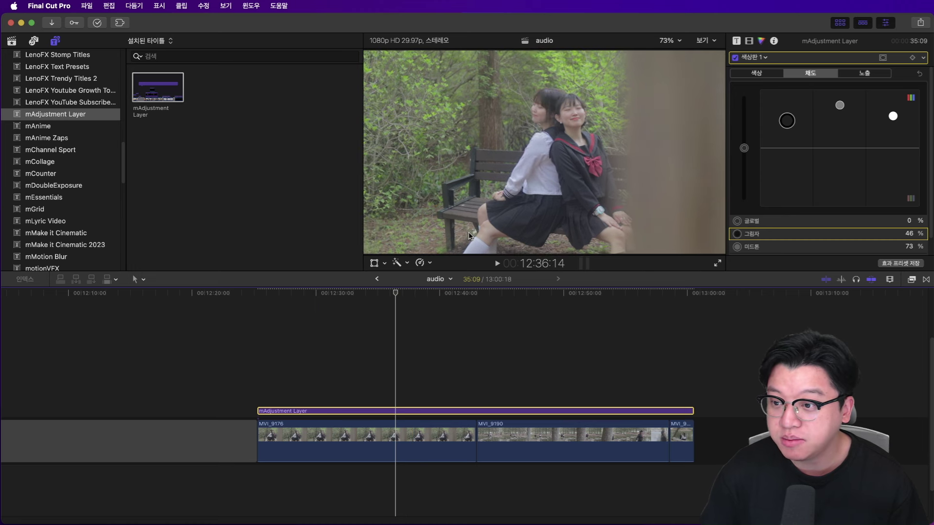
key(v)
drag(171, 100, 263, 397)
drag(380, 398, 692, 398)
- Add a Color Wheels correction to the upper adjustment layer
click(397, 399)
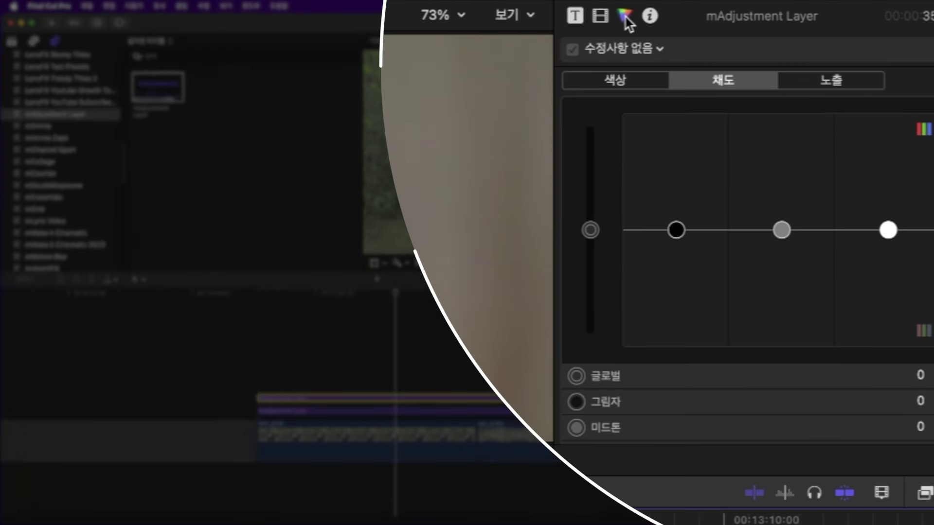
click(662, 51)
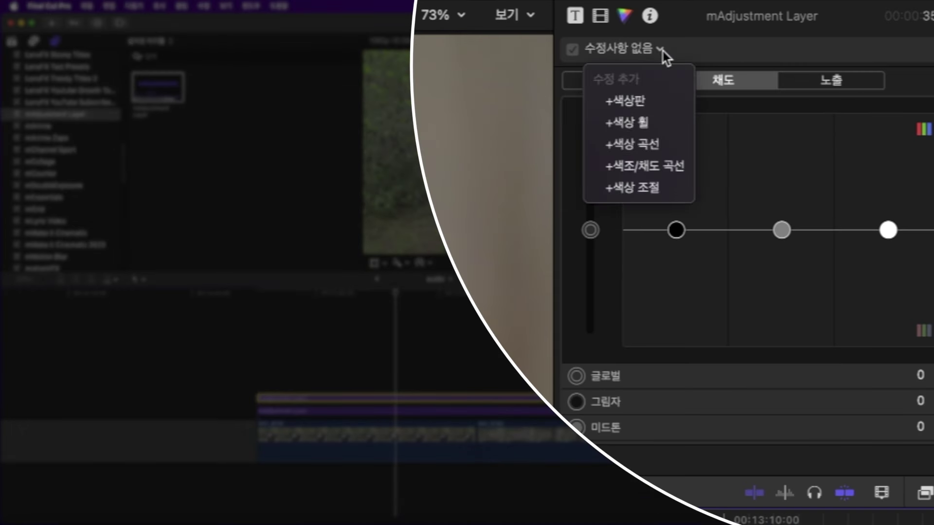
click(655, 123)
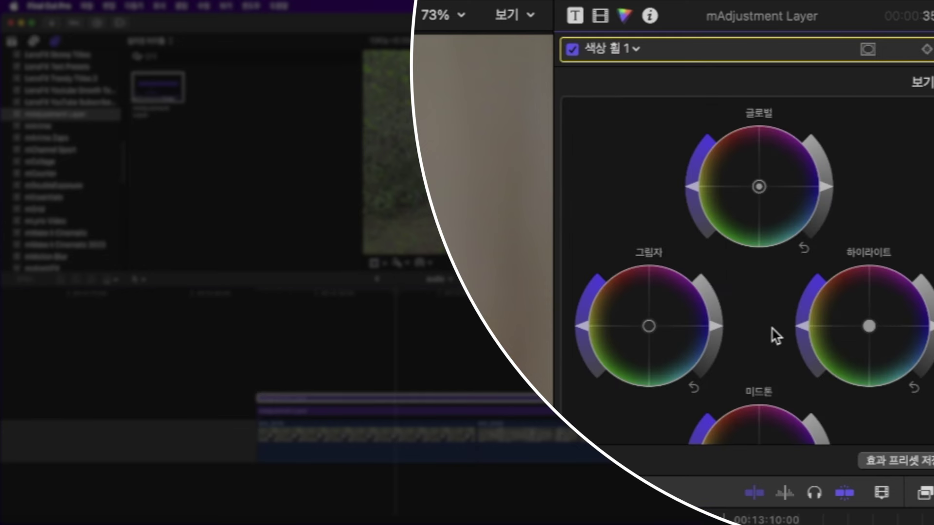
scroll(766, 329, down, 5)
scroll(903, 261, up, 5)
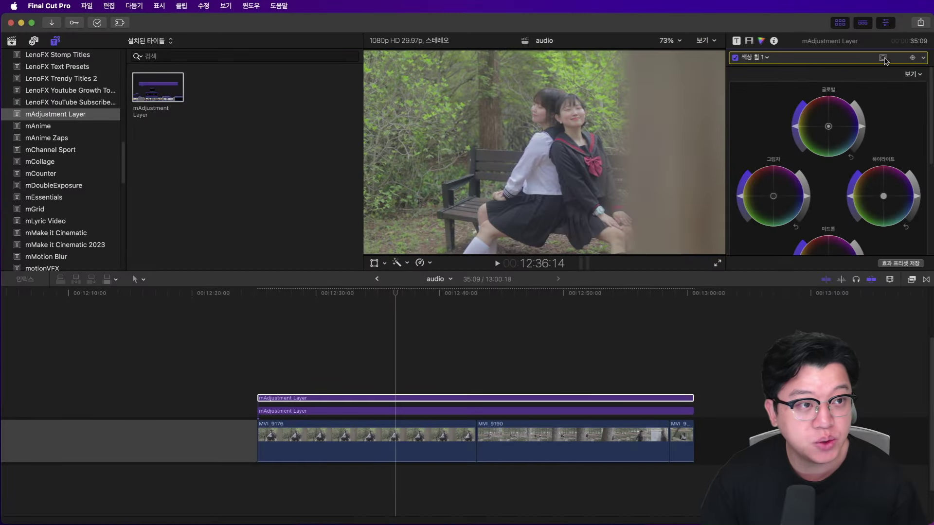
- Add a color mask to the Color Wheels correction and sample the light green leaves in the viewer
click(883, 58)
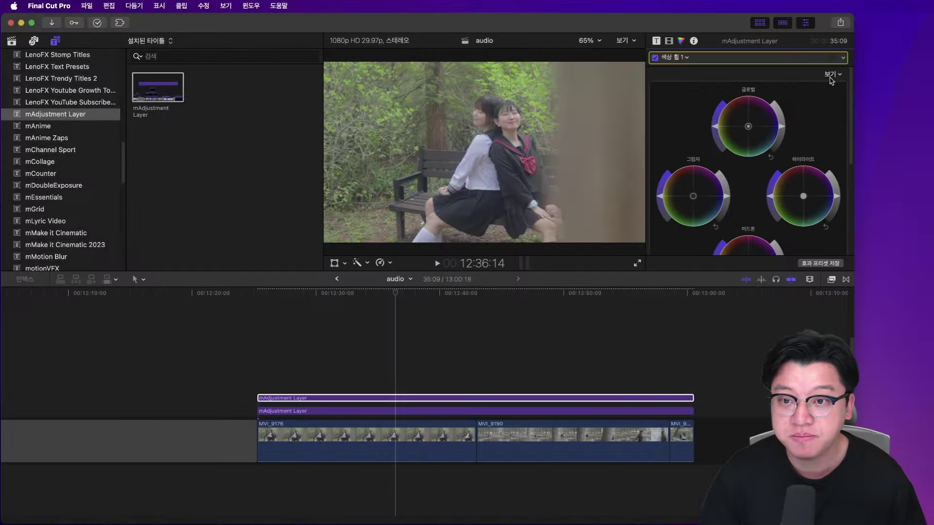
click(841, 85)
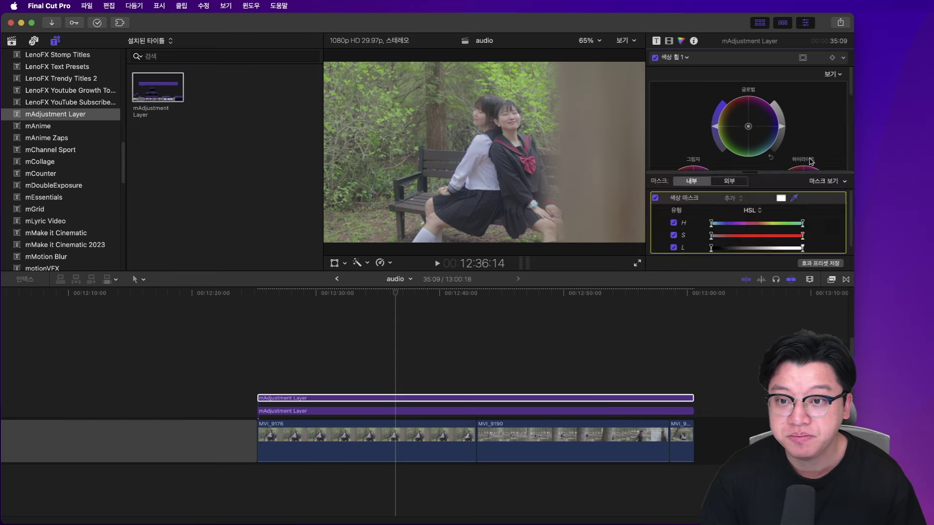
click(771, 278)
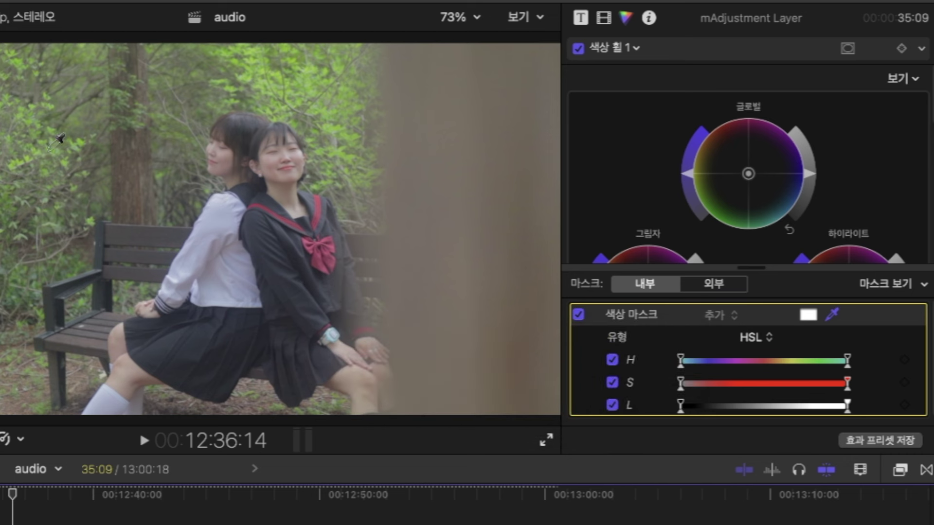
click(833, 315)
click(309, 85)
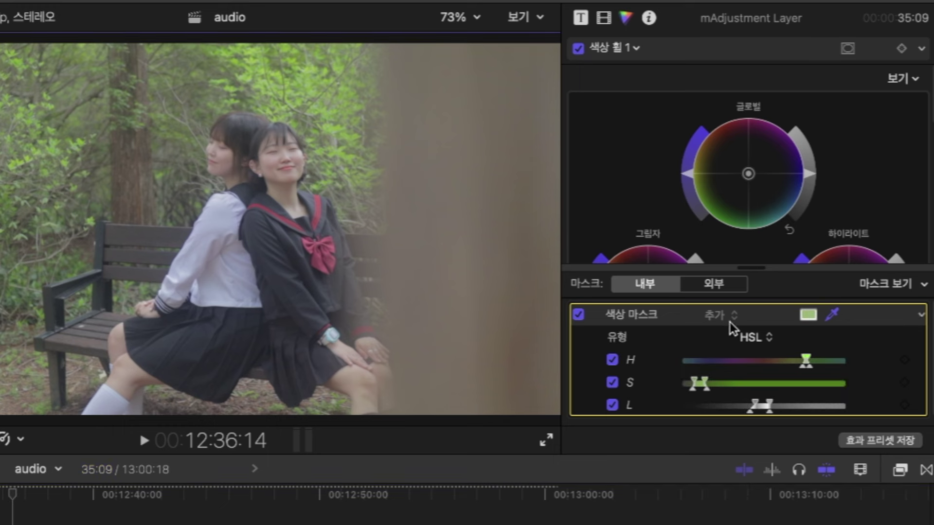
- Show the mask and widen its HSL hue range toward red, along with its saturation and luminance ranges, to include more foliage
click(894, 286)
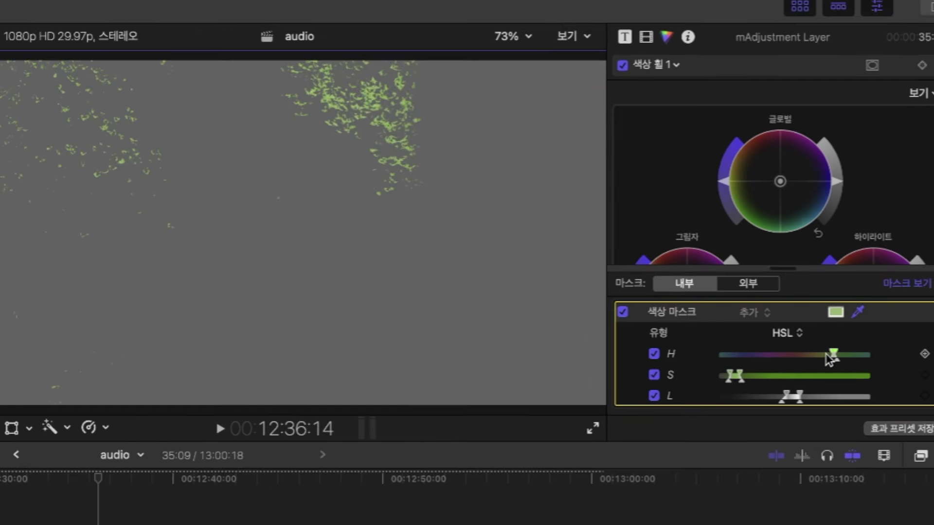
click(786, 335)
click(788, 336)
drag(836, 356, 799, 356)
drag(739, 377, 786, 394)
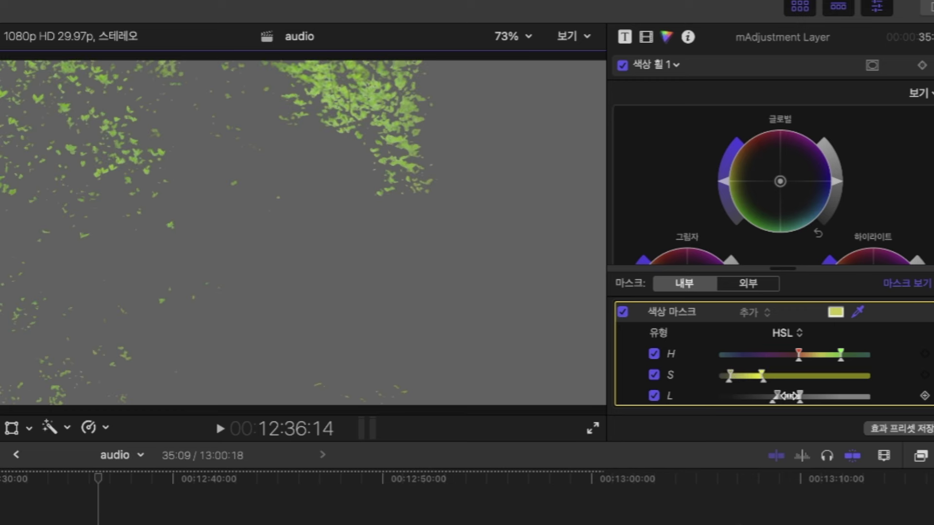
- Switch the mask view off and on to compare the masked foliage with the full picture
click(917, 289)
click(917, 289)
click(917, 289)
click(917, 288)
click(917, 288)
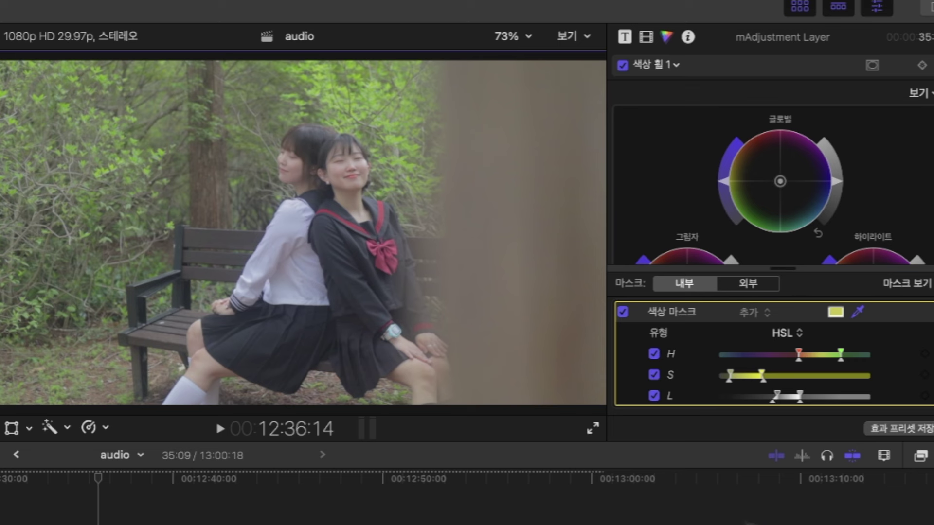
click(923, 289)
click(923, 289)
- Lower the midtone saturation of the masked greens and shift the midtone color toward blue-cyan
scroll(804, 188, down, 5)
scroll(801, 148, up, 5)
scroll(798, 153, down, 1)
scroll(793, 159, down, 3)
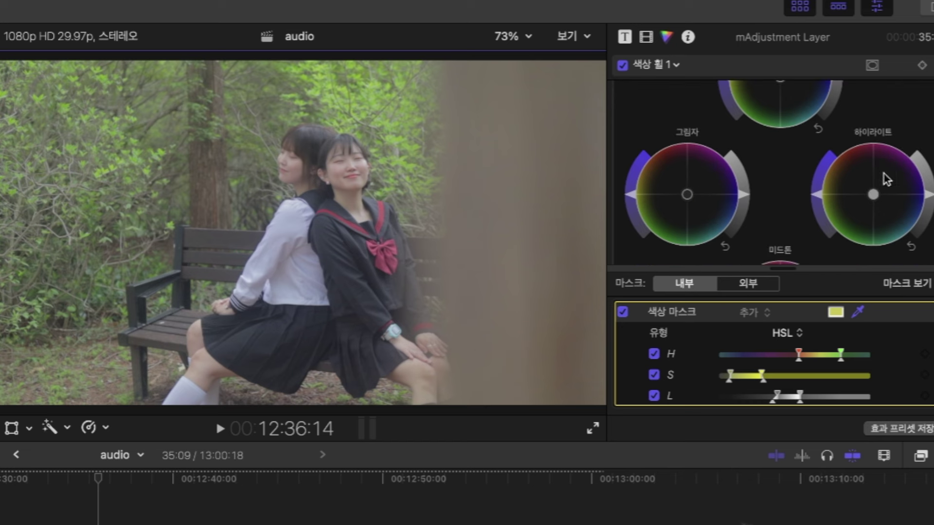
scroll(856, 177, down, 2)
scroll(802, 228, down, 2)
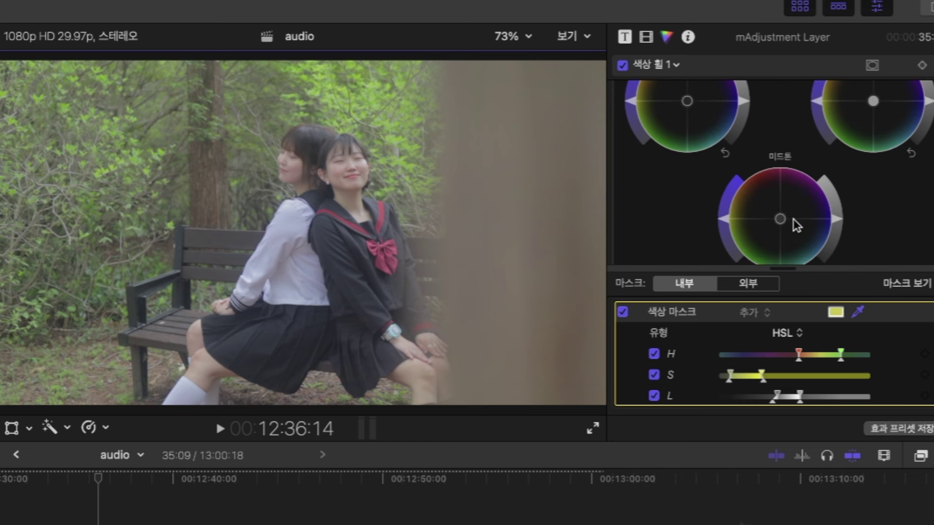
scroll(778, 219, down, 2)
mouse_move(725, 187)
mouse_down()
mouse_move(733, 213)
mouse_move(730, 205)
mouse_up()
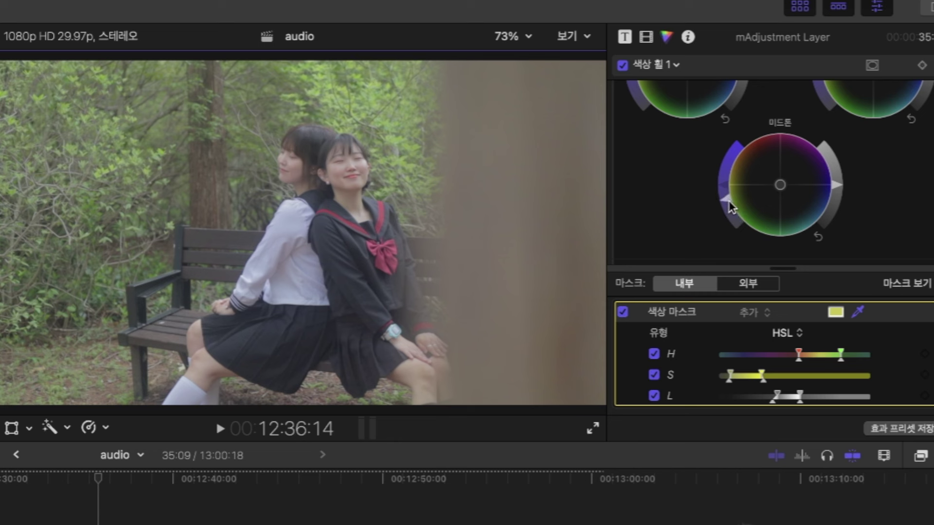
click(736, 213)
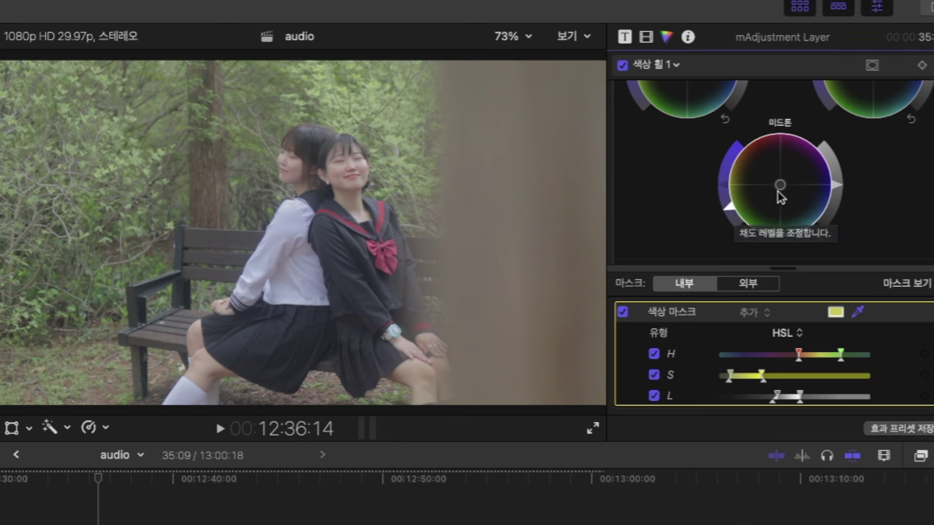
drag(779, 186, 813, 231)
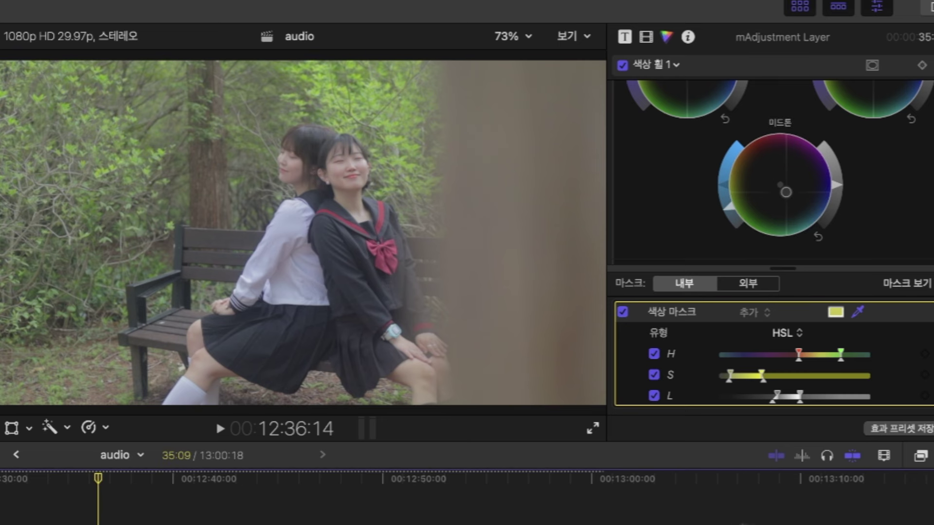
- Lower the shadow and highlight saturation of the masked greens on the color wheels
scroll(870, 258, up, 5)
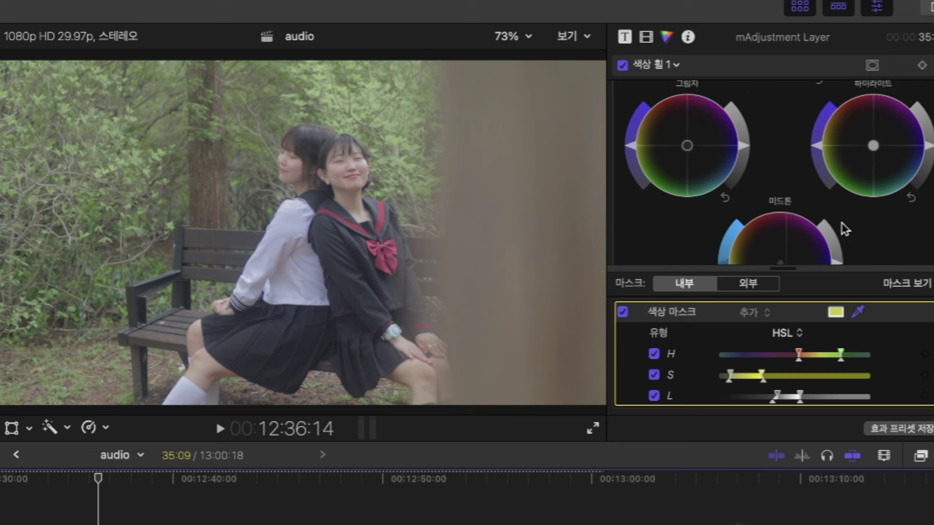
mouse_move(634, 168)
mouse_down()
mouse_move(636, 197)
mouse_move(633, 186)
mouse_up()
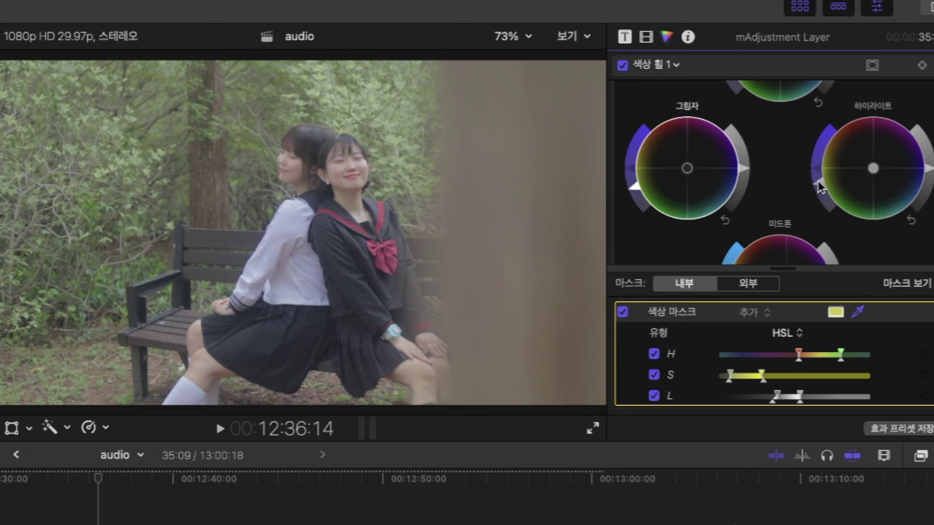
scroll(850, 201, down, 5)
scroll(850, 201, up, 1)
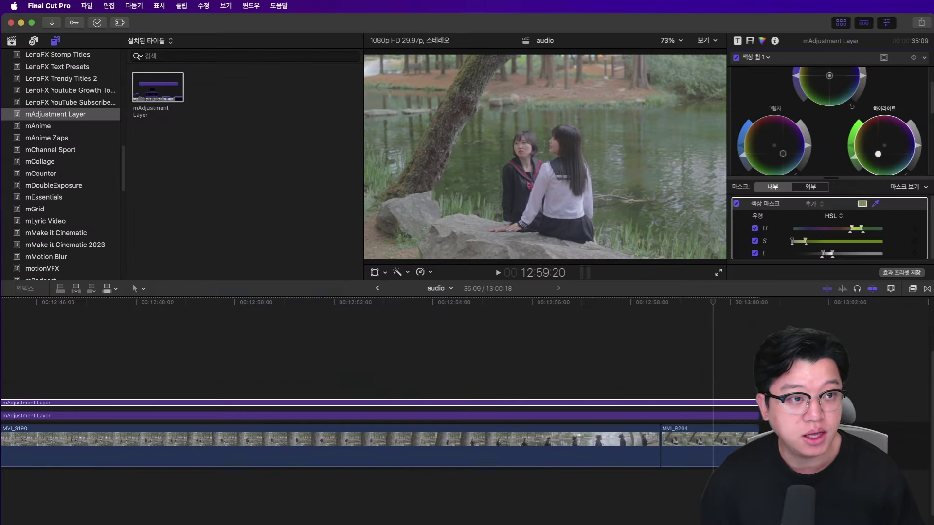
- Enlarge the viewer to 150% and toggle the upper adjustment layer to compare the pond shot with and without the correction
click(747, 367)
key(space)
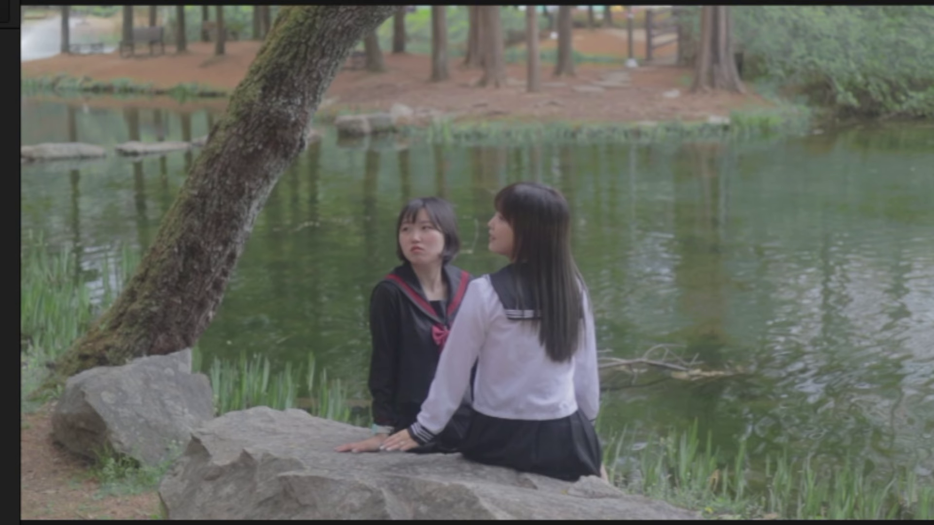
click(671, 40)
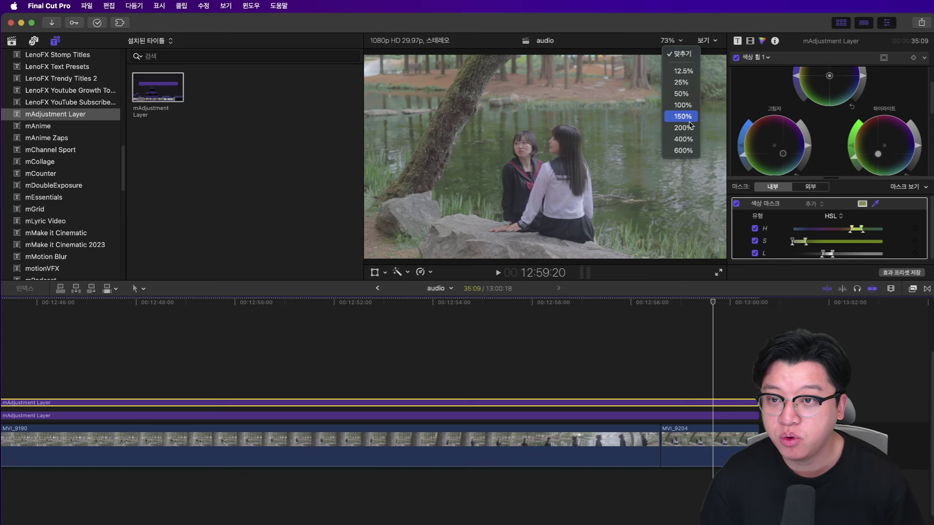
click(689, 121)
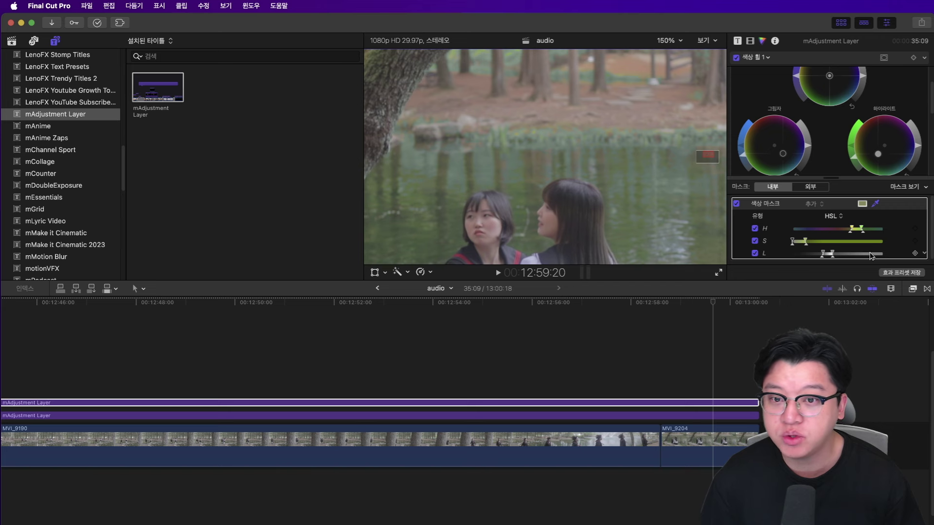
key(v)
key(v)
key(v)
key(v)
key(v)
key(v)
key(v)
key(v)
key(v)
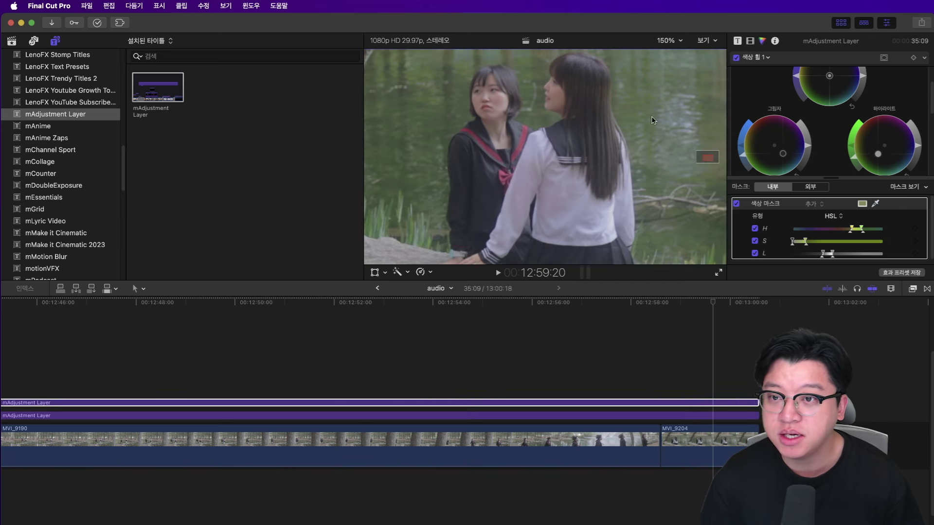
- Fit the whole frame in the viewer and toggle the upper adjustment layer to compare the full shot before and after
click(668, 41)
click(678, 54)
key(v)
key(v)
key(v)
key(v)
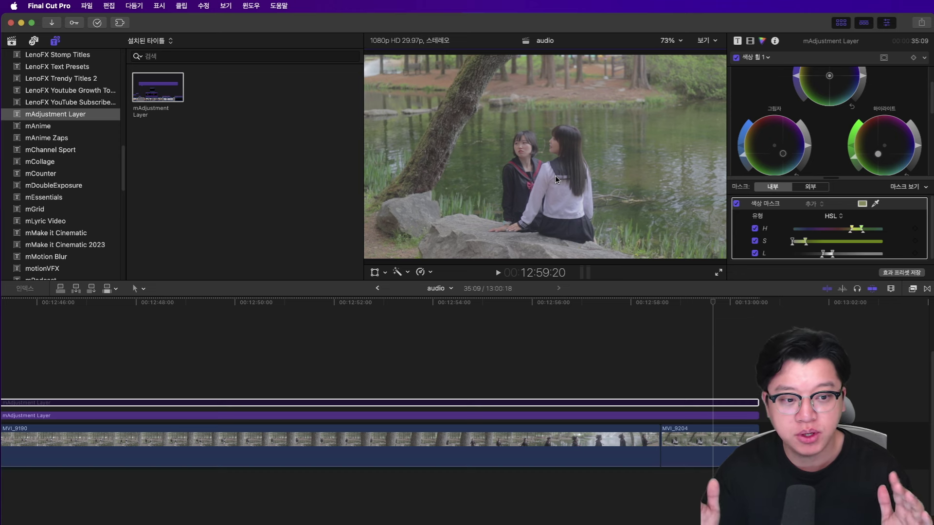
key(v)
key(v)
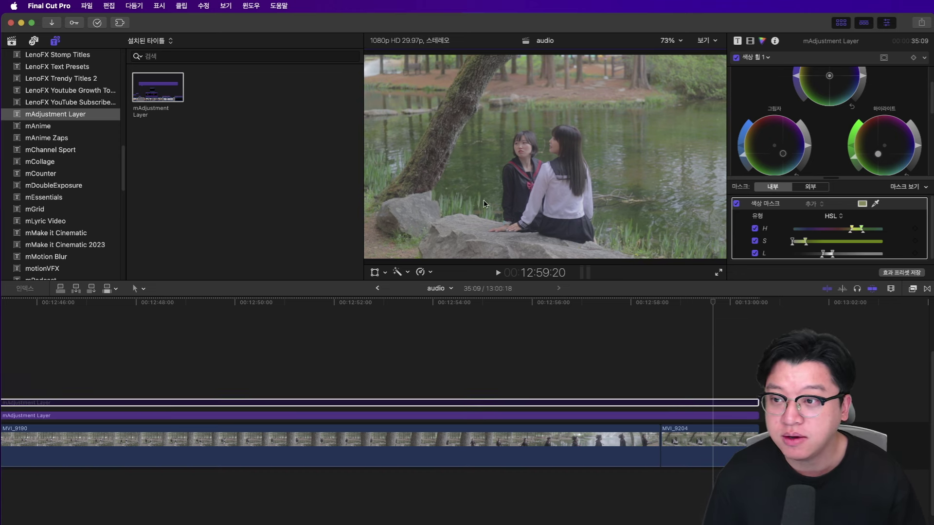
key(v)
key(v)
key(v)
key(v)
key(v)
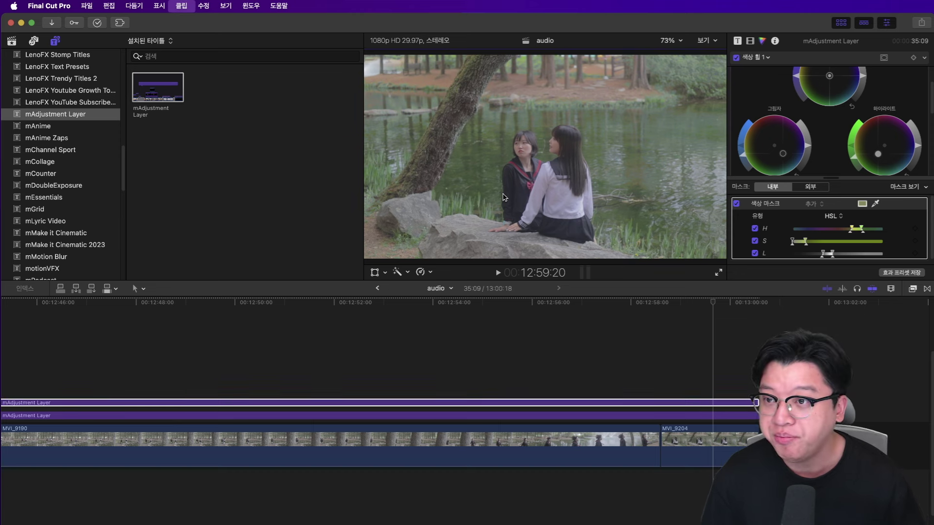